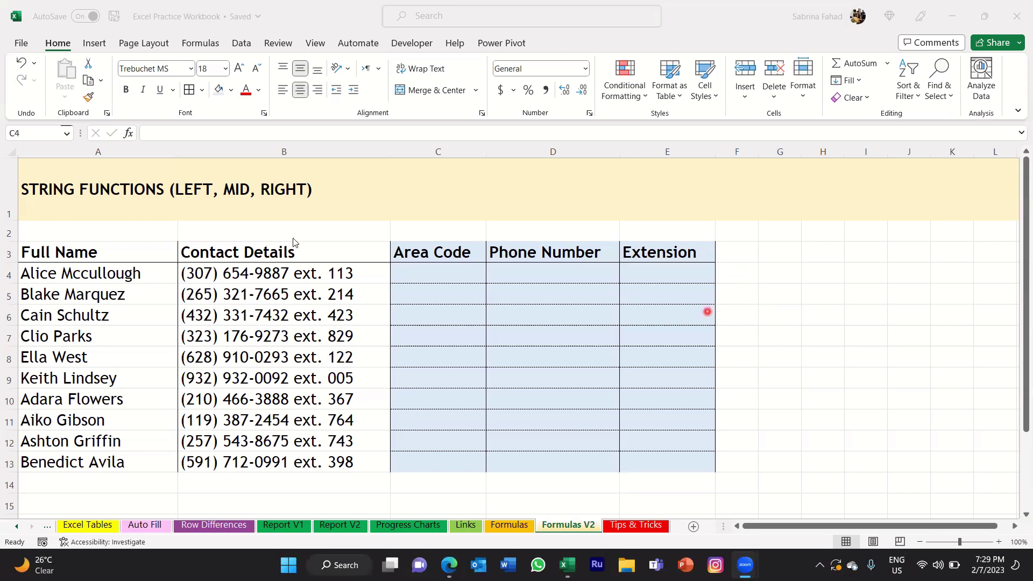
Examine the Full Name and Contact Details columns and the empty Area Code, Phone Number and Extension columns.
{"action": "left_click", "coordinate": [128, 255]}
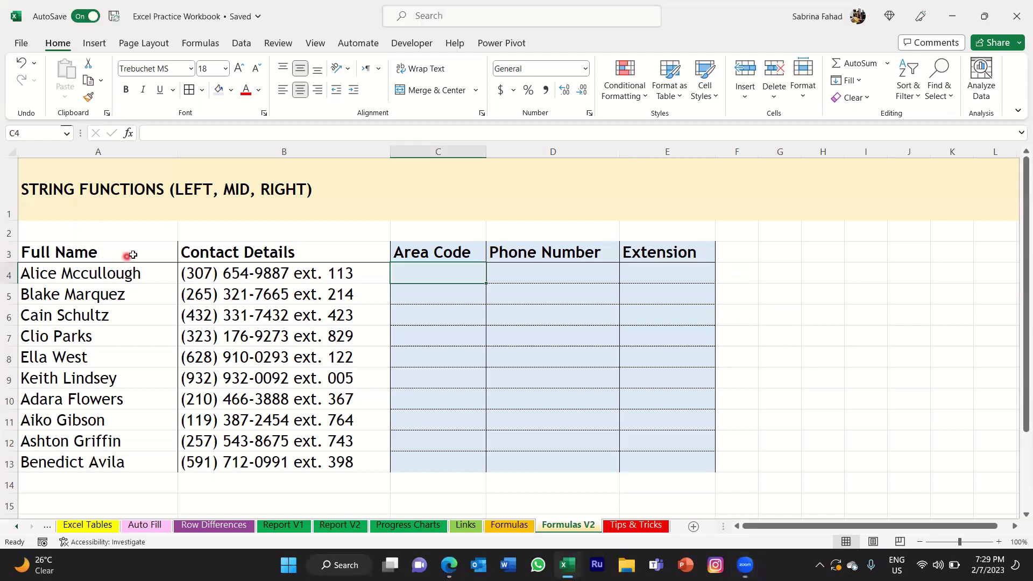
{"action": "left_click", "coordinate": [138, 253]}
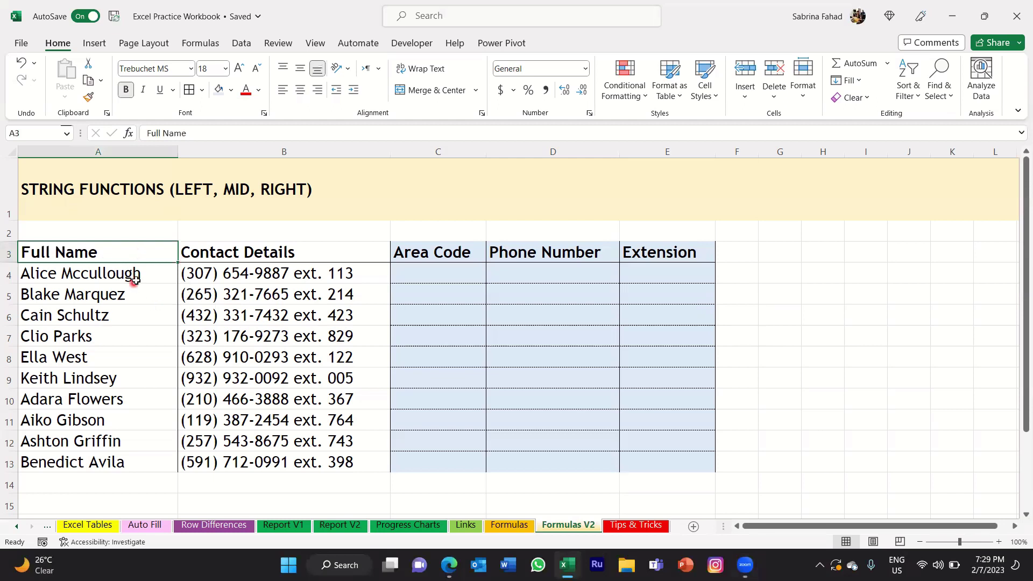
{"action": "left_click", "coordinate": [154, 277]}
{"action": "left_click", "coordinate": [155, 294]}
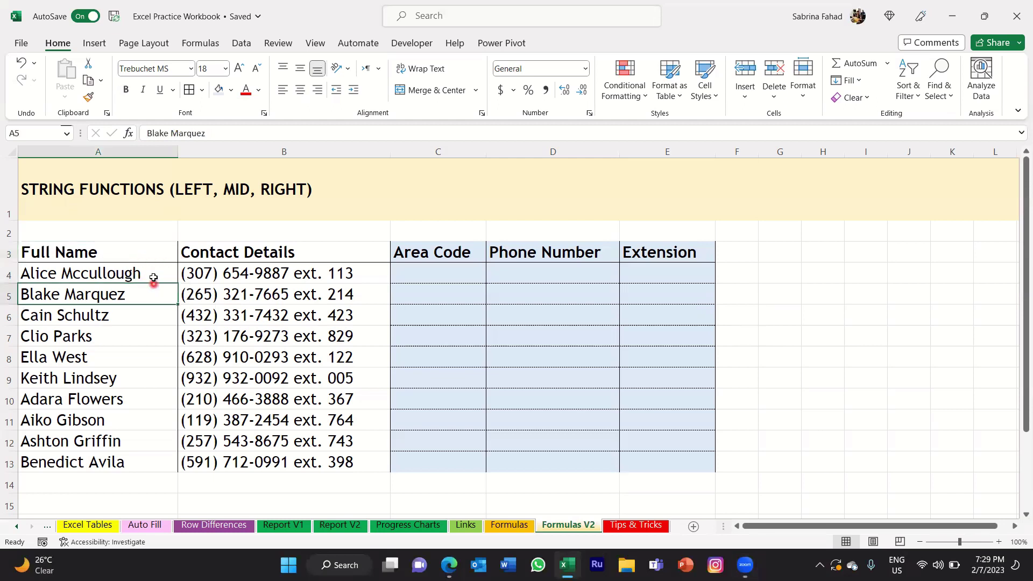
{"action": "left_click", "coordinate": [153, 278]}
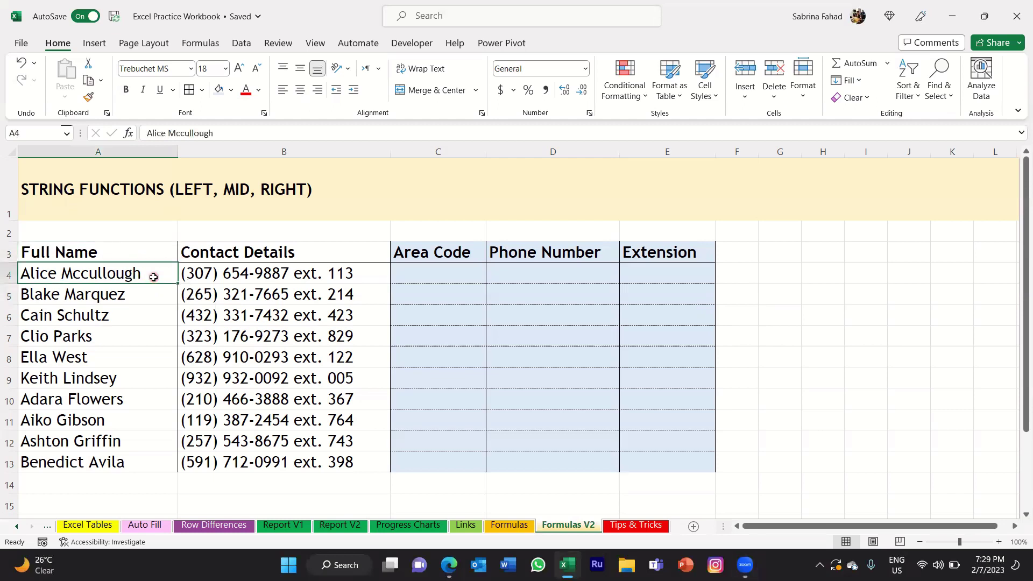
{"action": "left_click", "coordinate": [373, 275]}
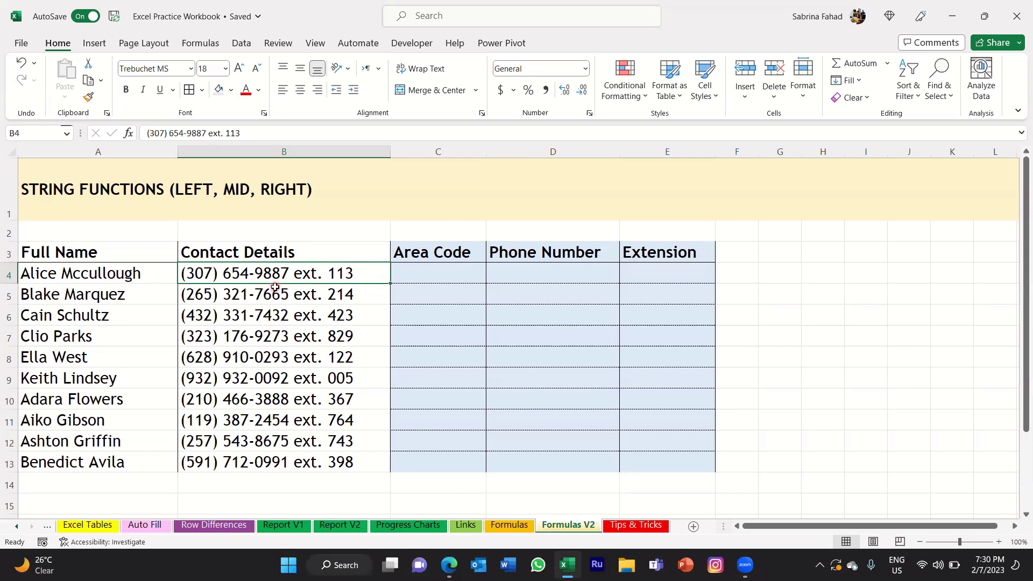
{"action": "left_click", "coordinate": [466, 151]}
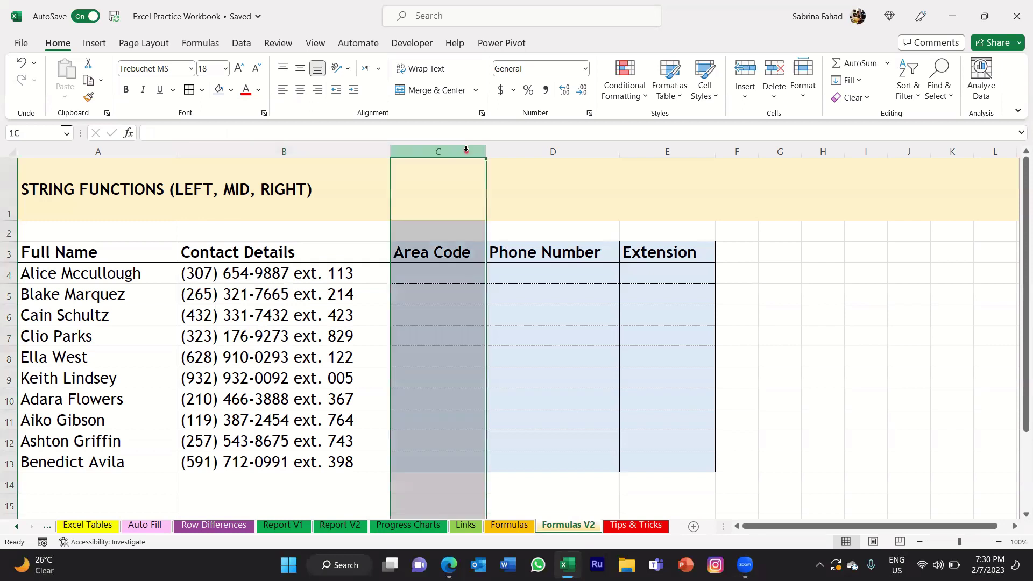
{"action": "left_click", "coordinate": [467, 256]}
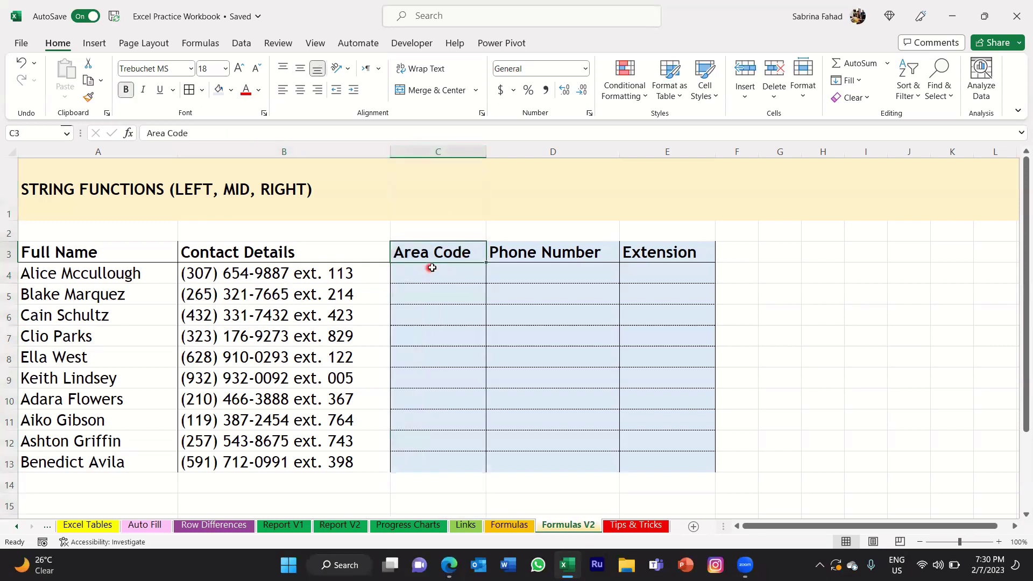
{"action": "left_click", "coordinate": [606, 151]}
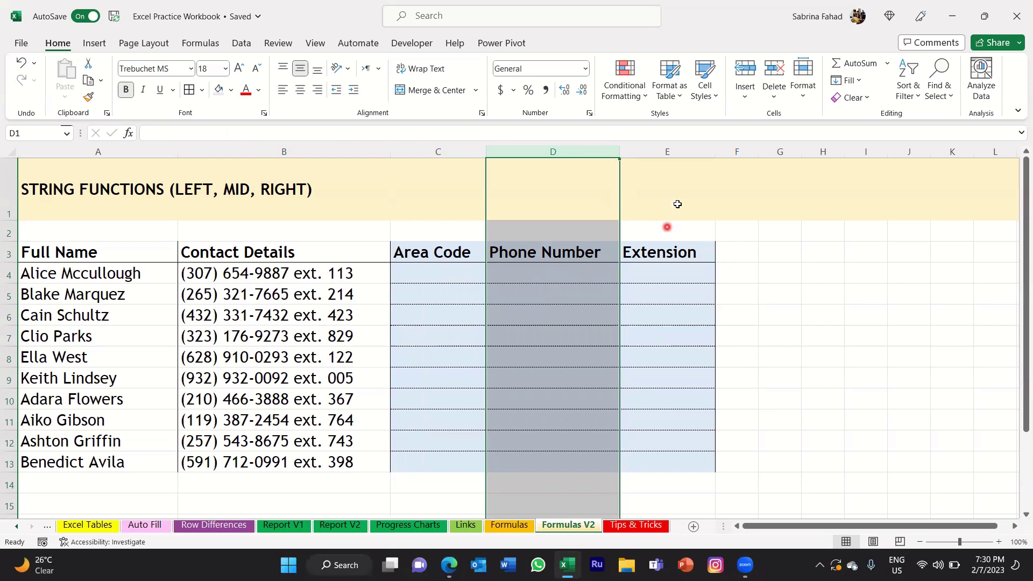
{"action": "left_click", "coordinate": [694, 152]}
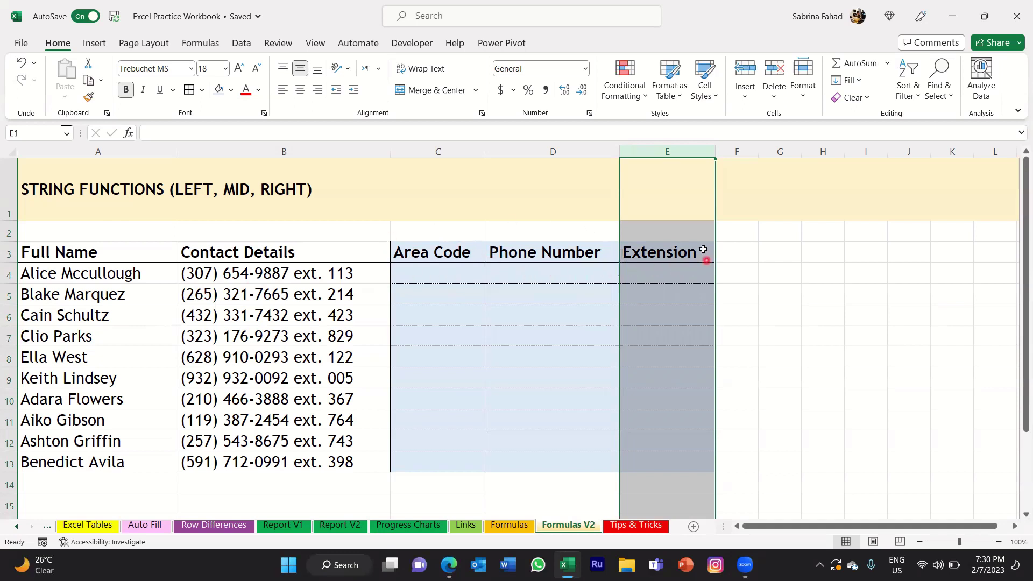
Extract the area code in C4 with the formula =LEFT(B4,5) and fill it down through C13.
{"action": "left_click", "coordinate": [462, 277]}
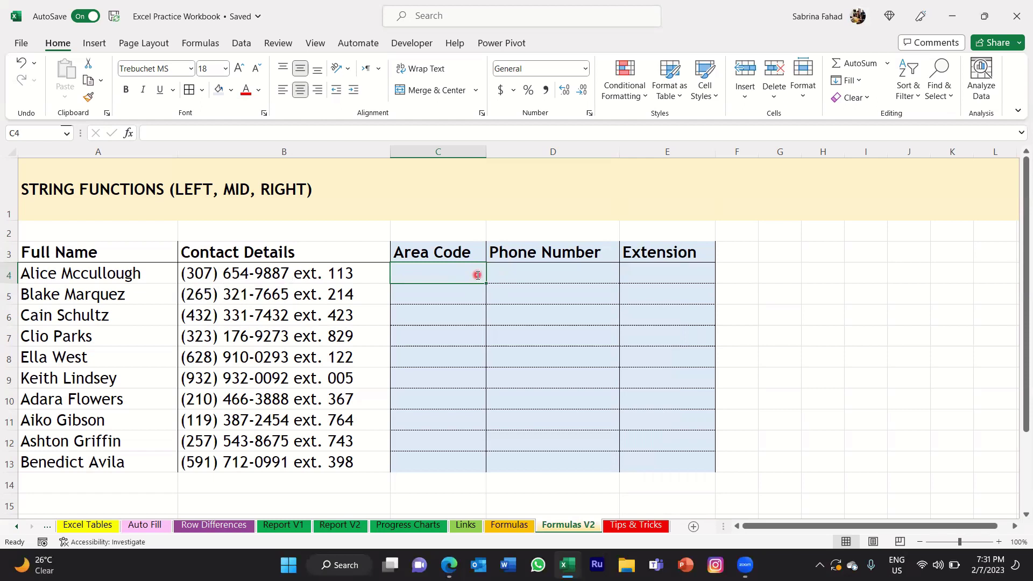
{"action": "type", "text": "=left"}
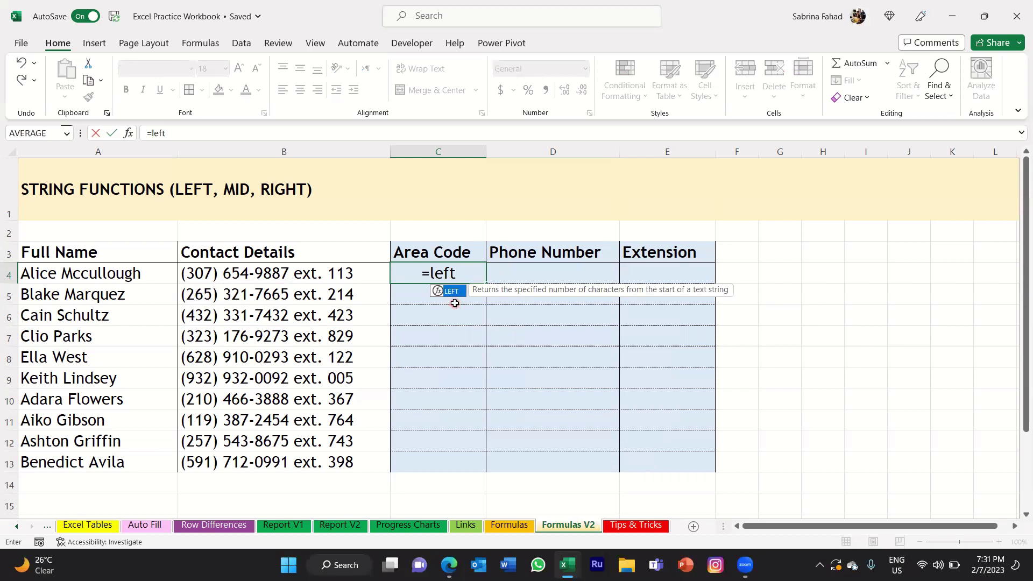
{"action": "type", "text": "("}
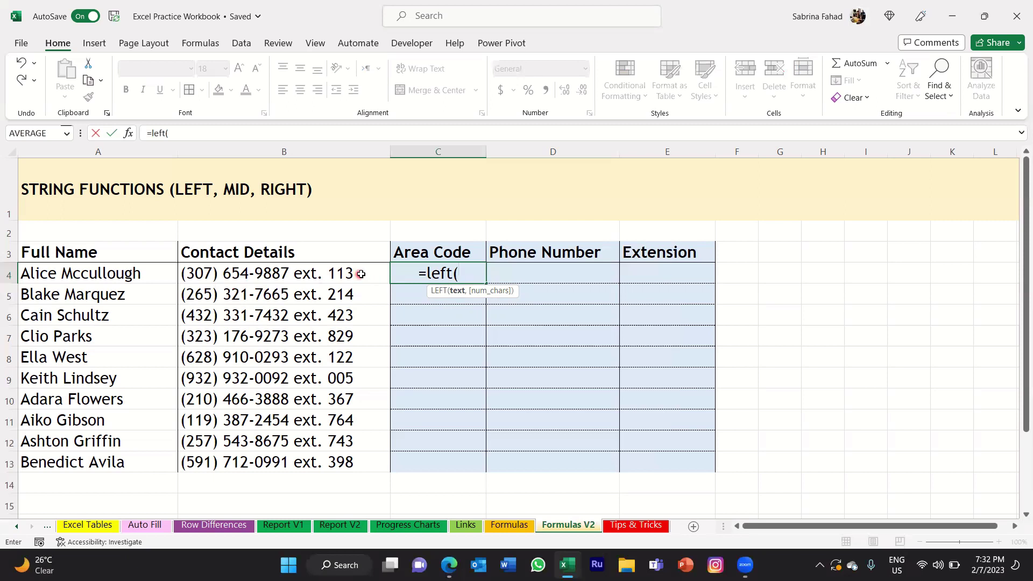
{"action": "left_click", "coordinate": [361, 274]}
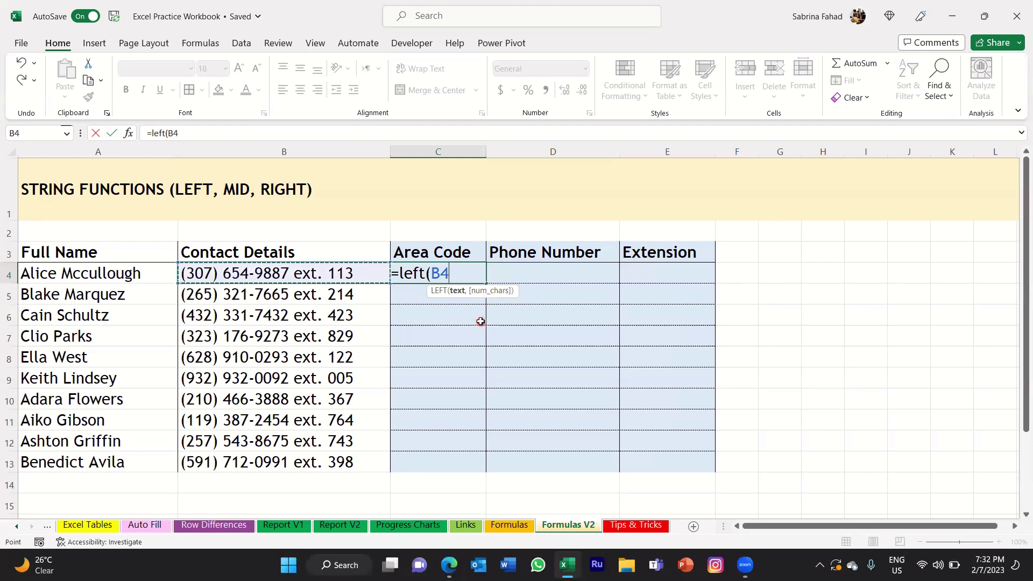
{"action": "type", "text": ","}
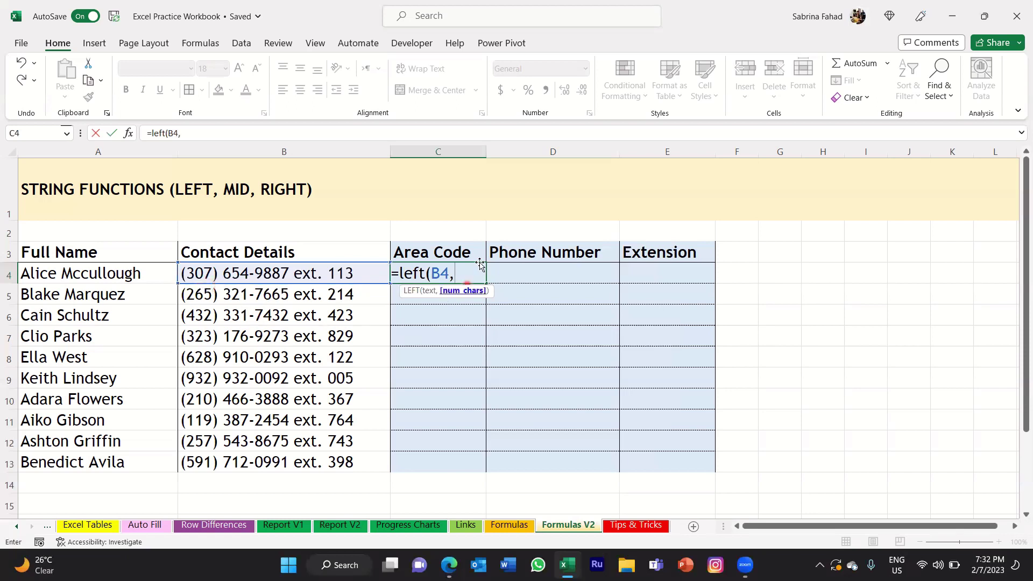
{"action": "type", "text": "5"}
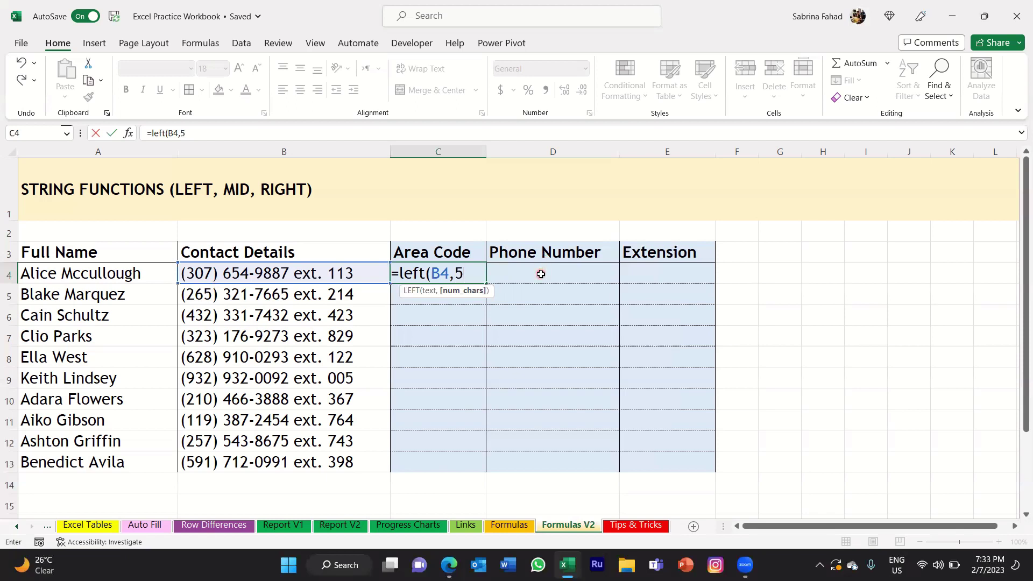
{"action": "type", "text": ")"}
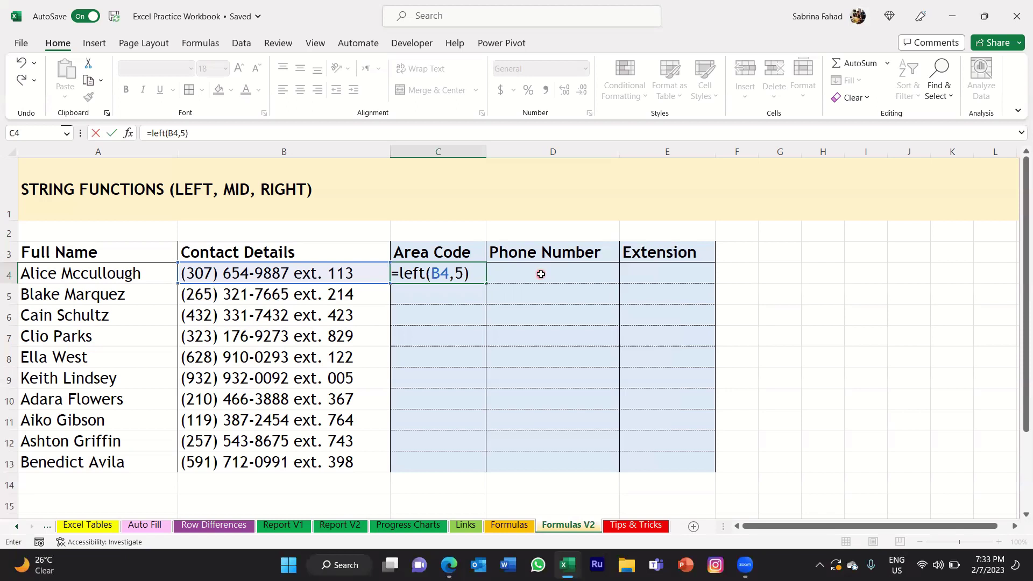
{"action": "key", "text": "Return"}
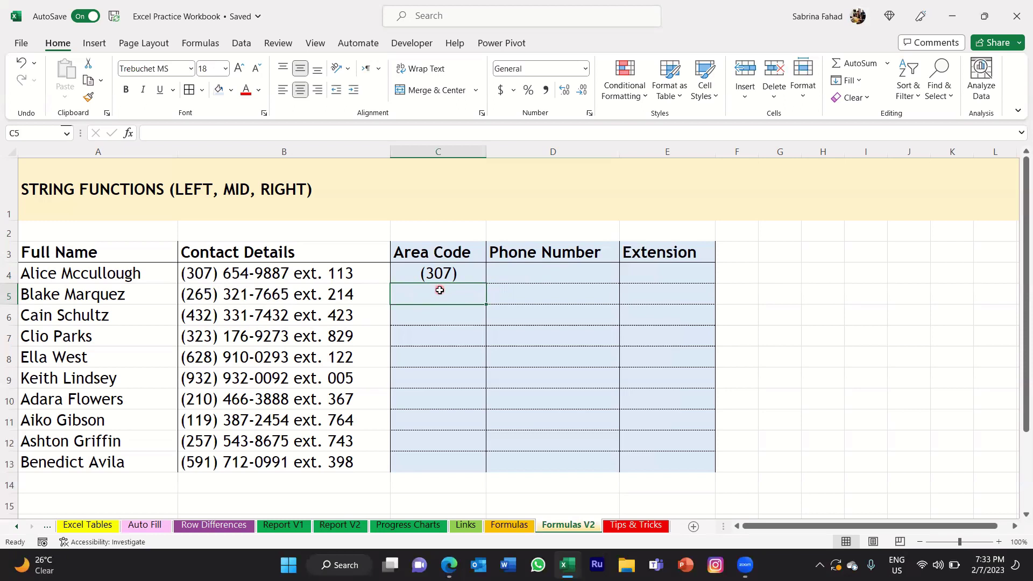
{"action": "left_click", "coordinate": [473, 276]}
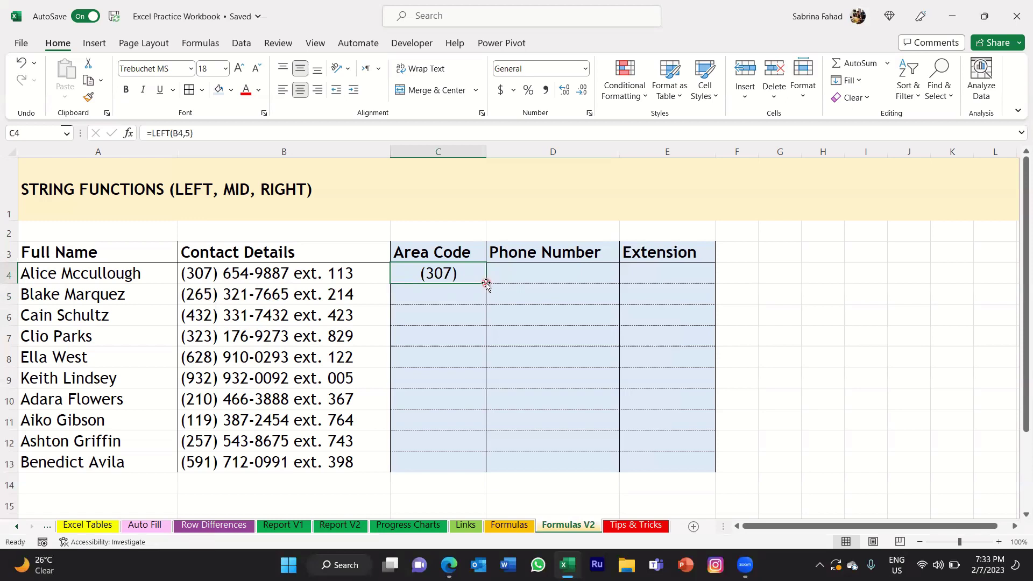
{"action": "double_click", "coordinate": [486, 283]}
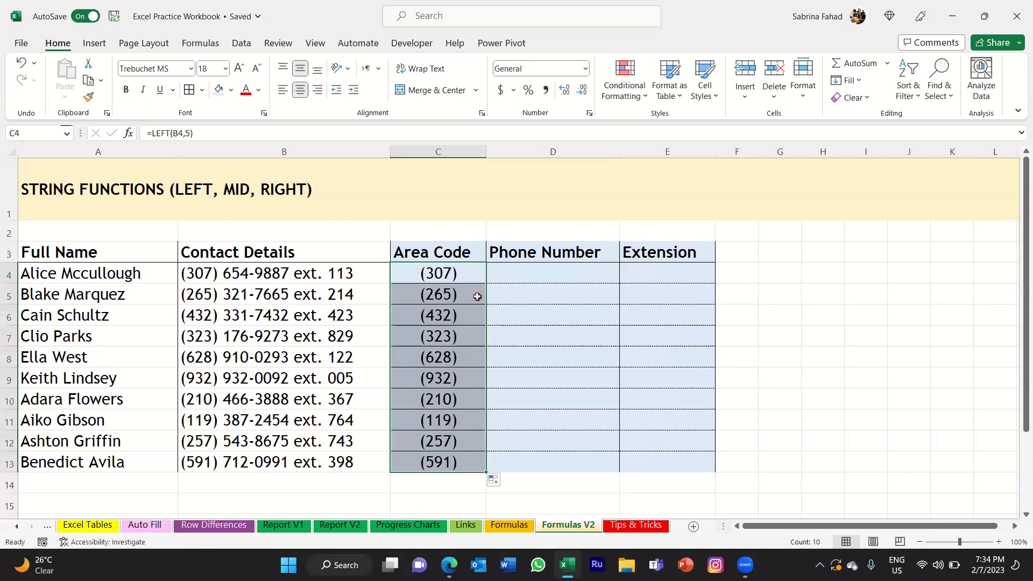
Check the copied LEFT formula in each Area Code cell from C5 to C13.
{"action": "left_click", "coordinate": [472, 300]}
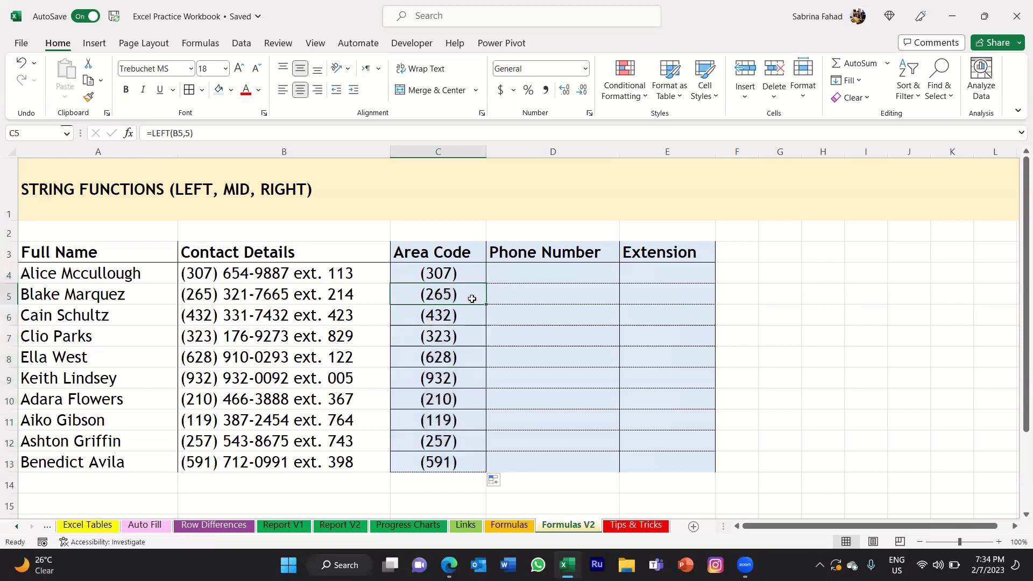
{"action": "left_click", "coordinate": [472, 315]}
{"action": "left_click", "coordinate": [472, 336]}
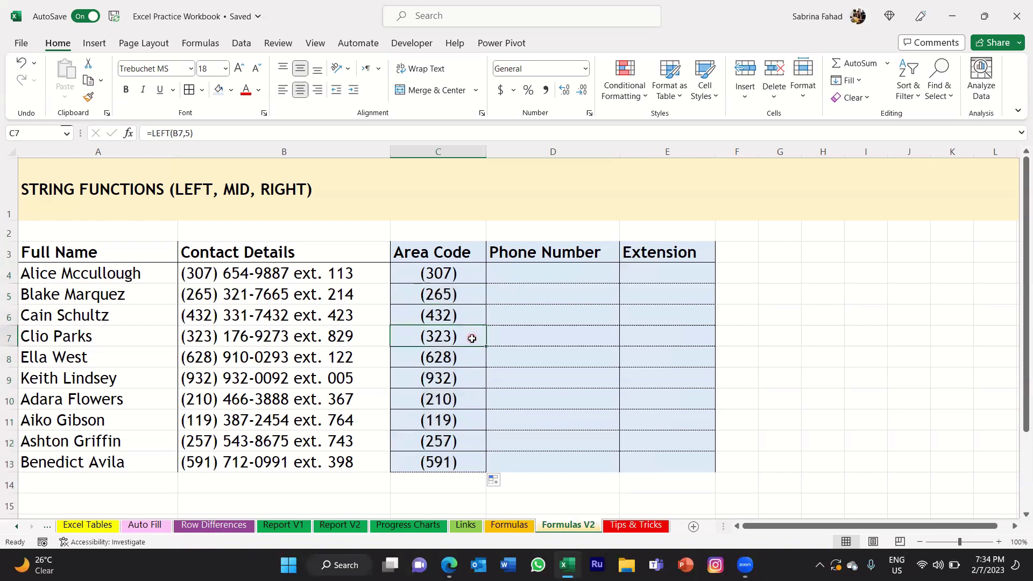
{"action": "left_click", "coordinate": [471, 359]}
{"action": "left_click", "coordinate": [468, 383]}
{"action": "left_click", "coordinate": [468, 403]}
{"action": "left_click", "coordinate": [467, 421]}
{"action": "left_click", "coordinate": [465, 441]}
{"action": "left_click", "coordinate": [466, 463]}
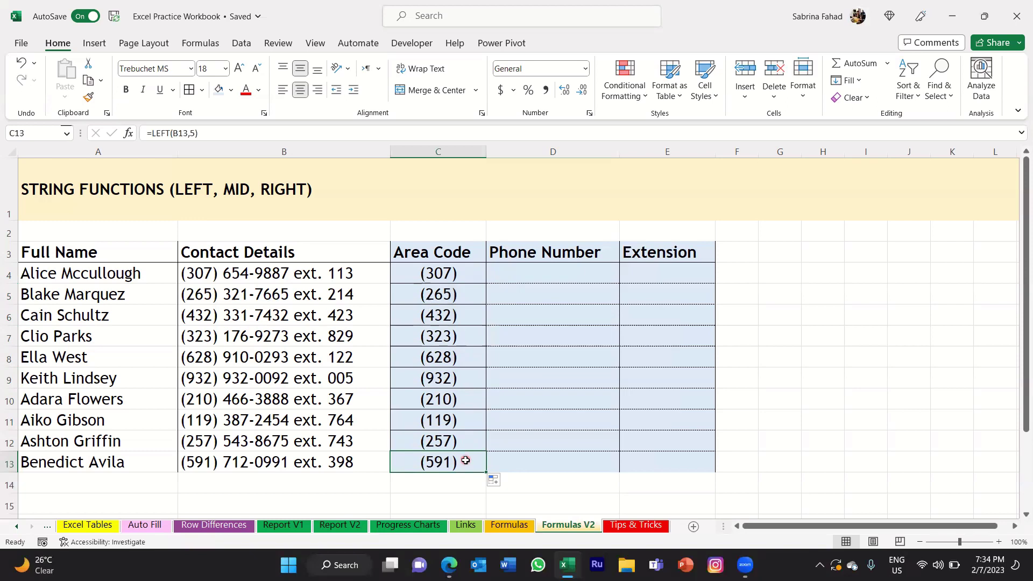
Extract the phone number from the contact details into D4 with the formula =MID(B4,7,8).
{"action": "left_click", "coordinate": [590, 270]}
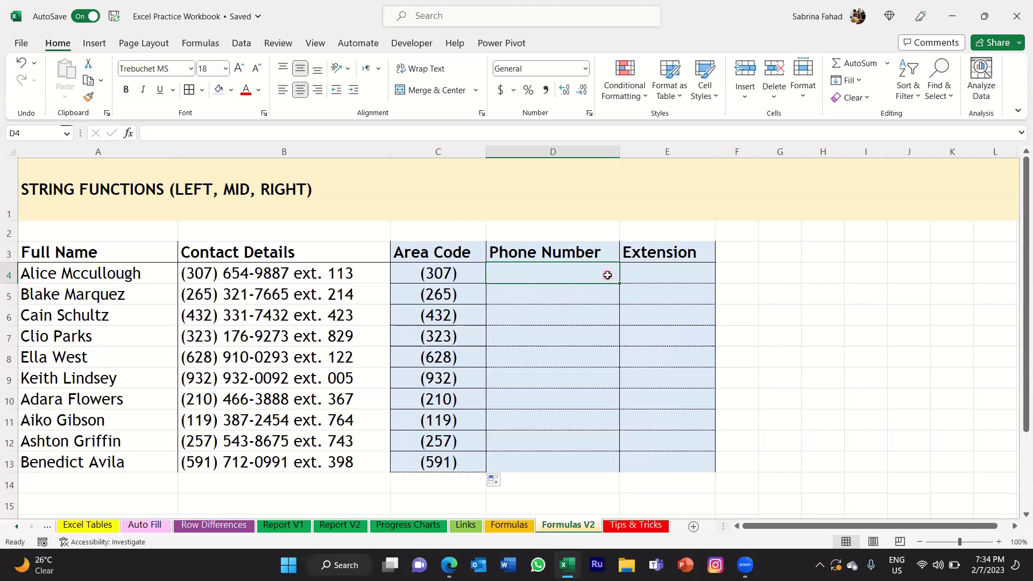
{"action": "type", "text": "="}
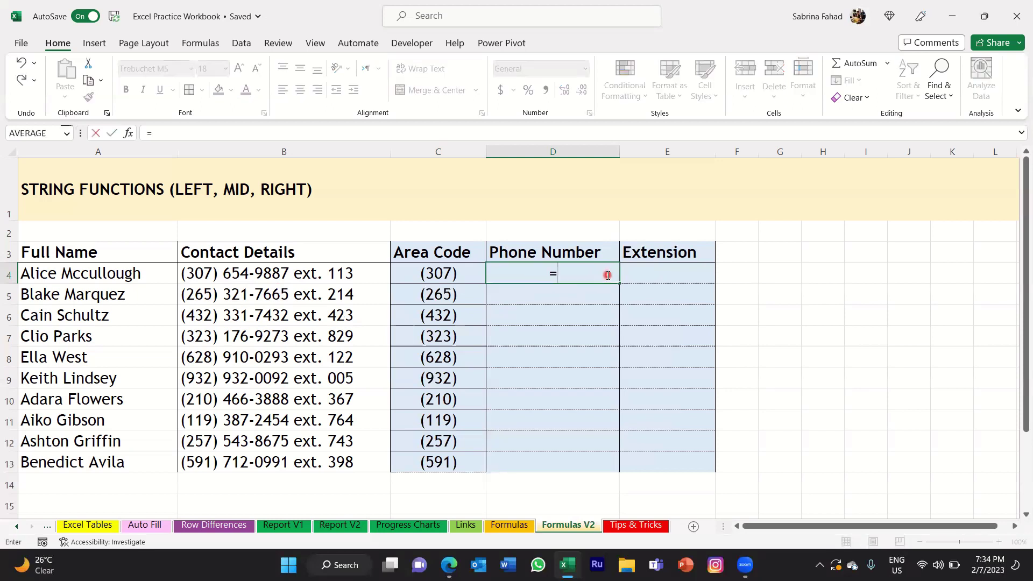
{"action": "type", "text": "mid"}
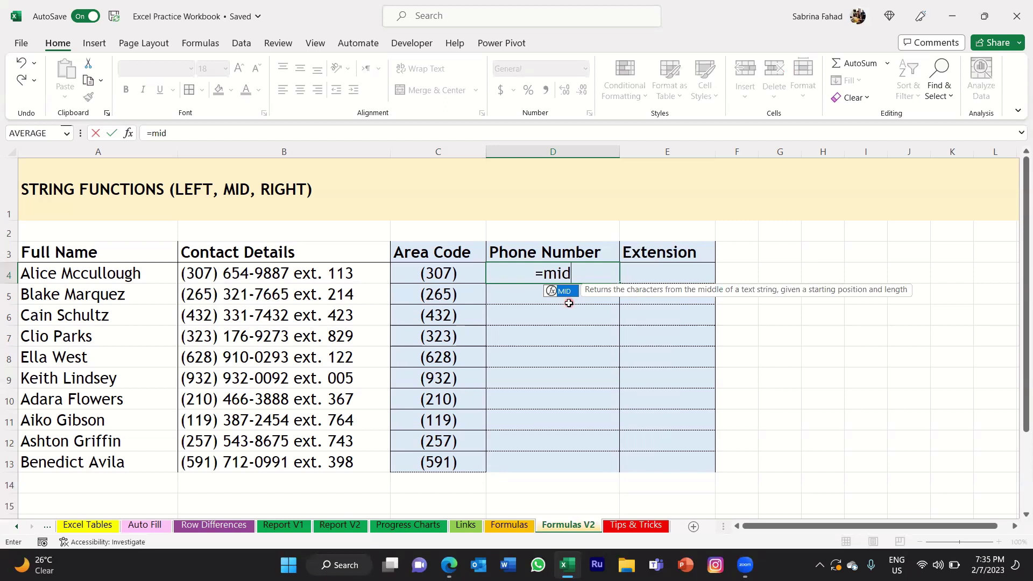
{"action": "type", "text": "("}
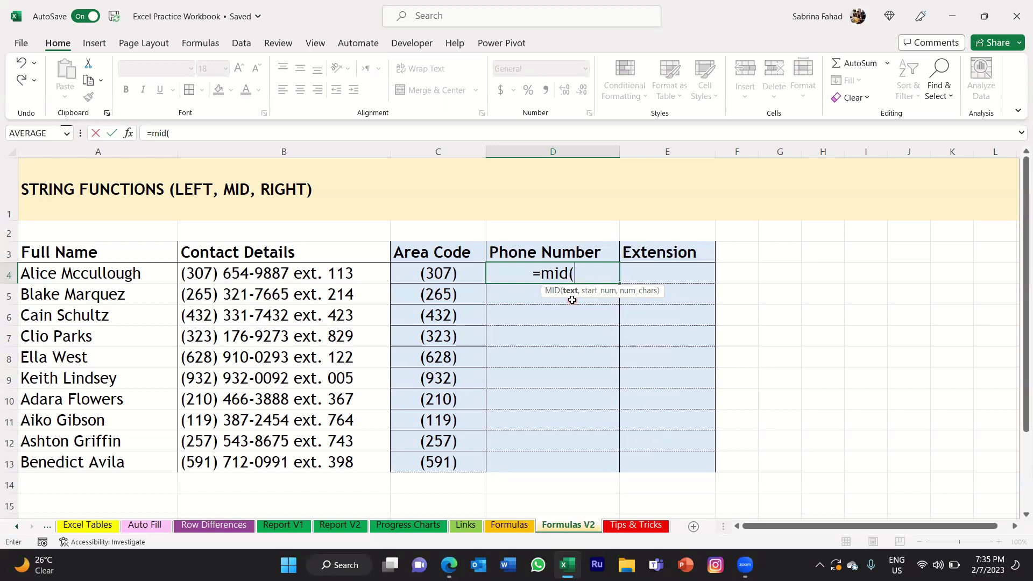
{"action": "left_click", "coordinate": [366, 274]}
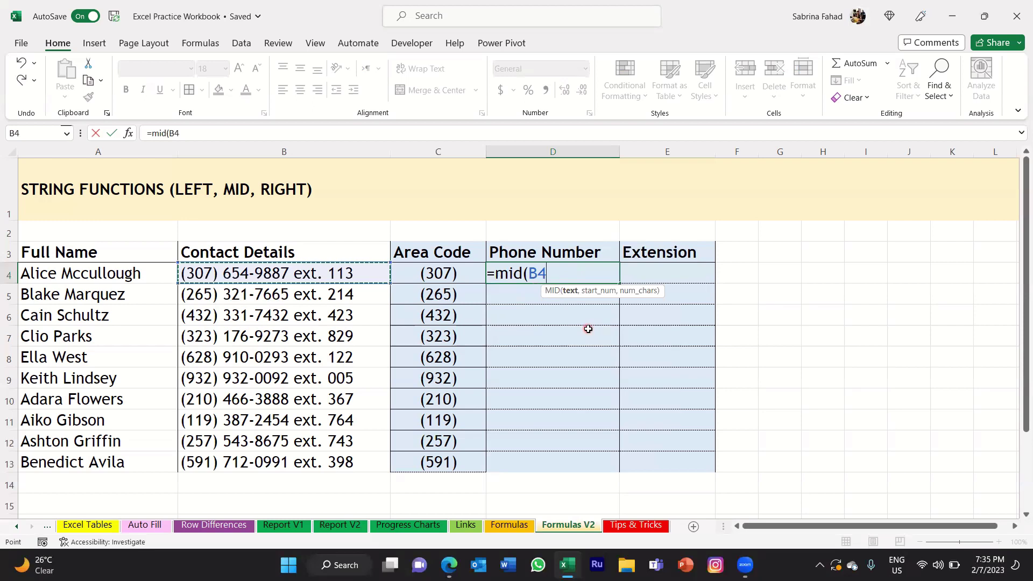
{"action": "type", "text": ","}
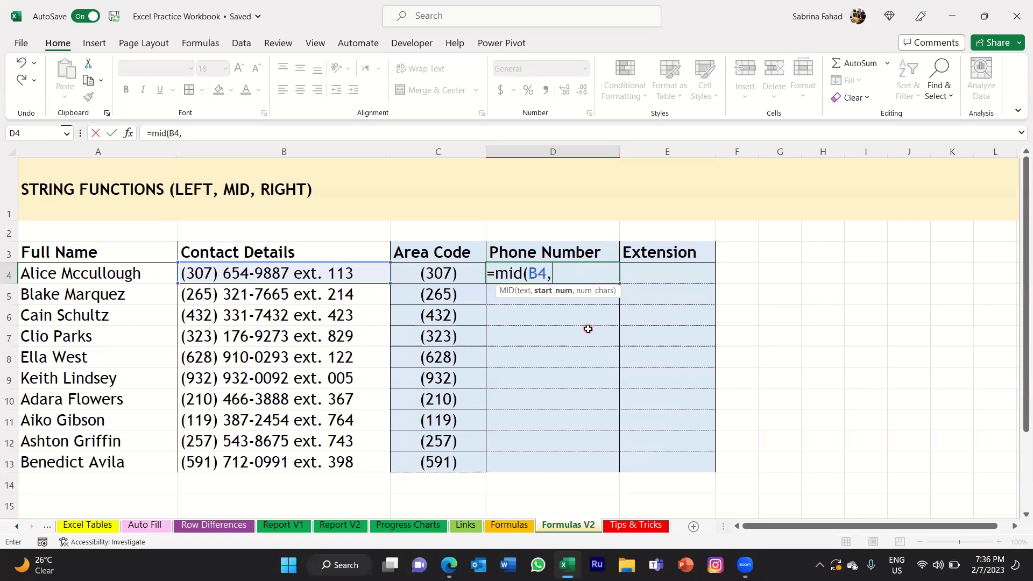
{"action": "left_click", "coordinate": [190, 289]}
{"action": "type", "text": ","}
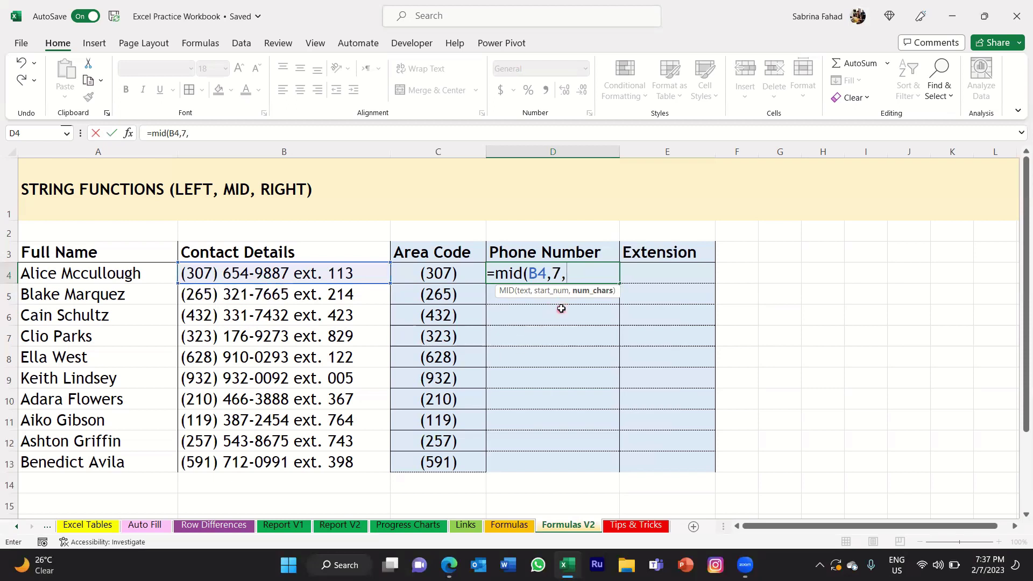
{"action": "type", "text": "8)"}
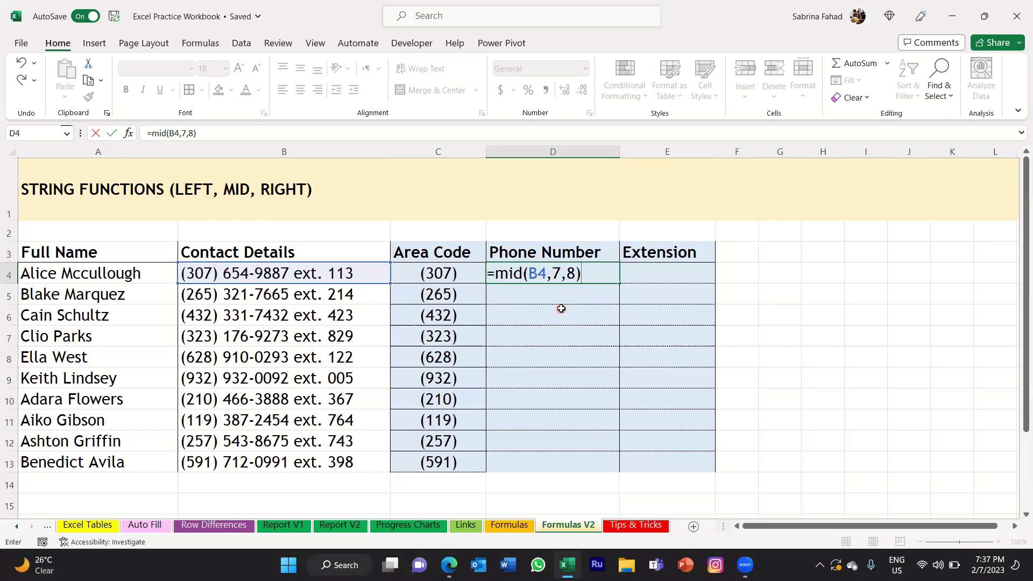
{"action": "key", "text": "Return"}
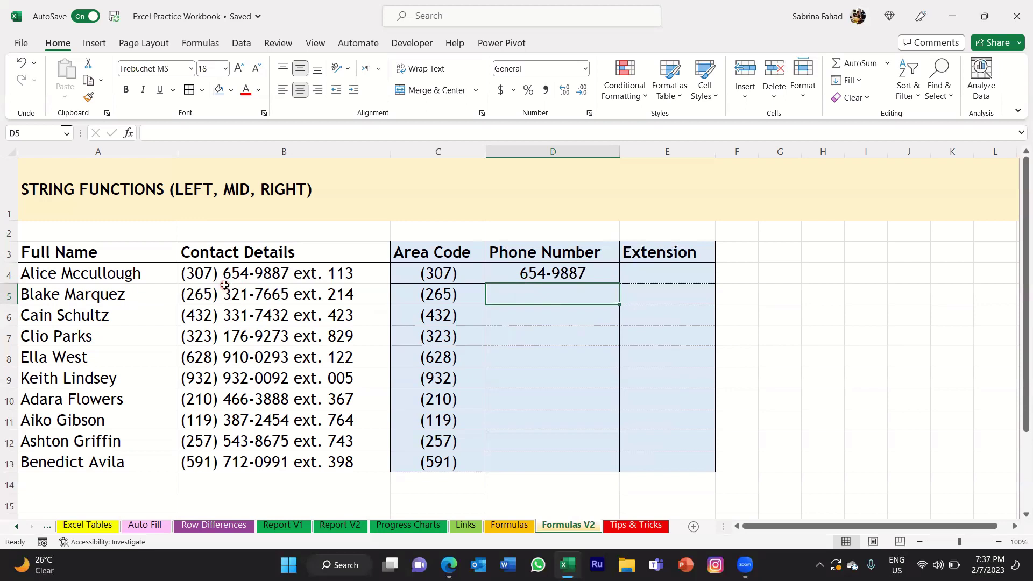
Fill the MID formula from D4 down through D13 and check the copies in D5 to D8.
{"action": "left_click", "coordinate": [604, 271]}
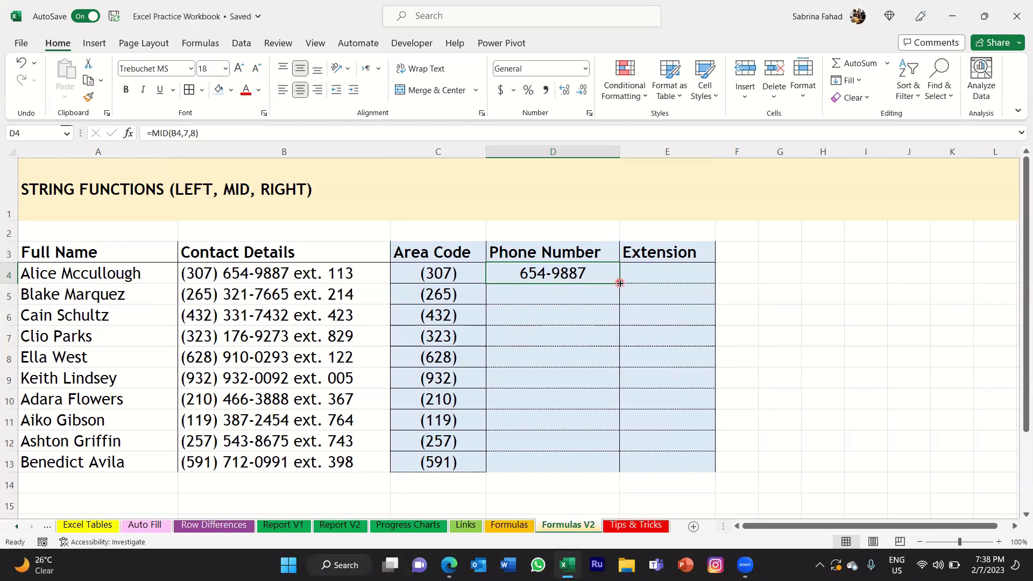
{"action": "double_click", "coordinate": [620, 283]}
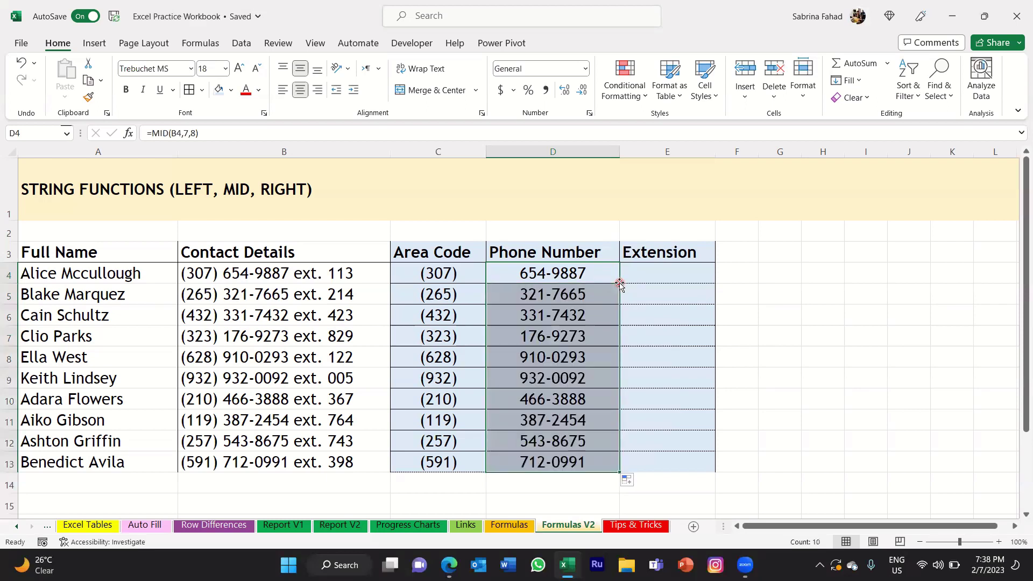
{"action": "left_click", "coordinate": [611, 296]}
{"action": "left_click", "coordinate": [611, 318]}
{"action": "left_click", "coordinate": [611, 337]}
{"action": "left_click", "coordinate": [609, 358]}
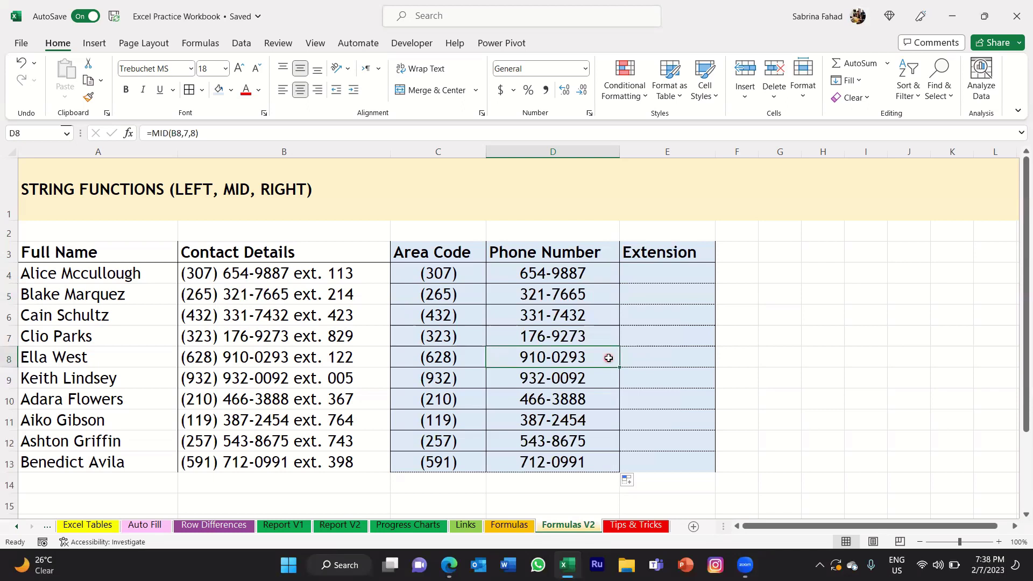
Extract the extension from the contact details into E4 with the formula =RIGHT(B4,8).
{"action": "left_click", "coordinate": [694, 270]}
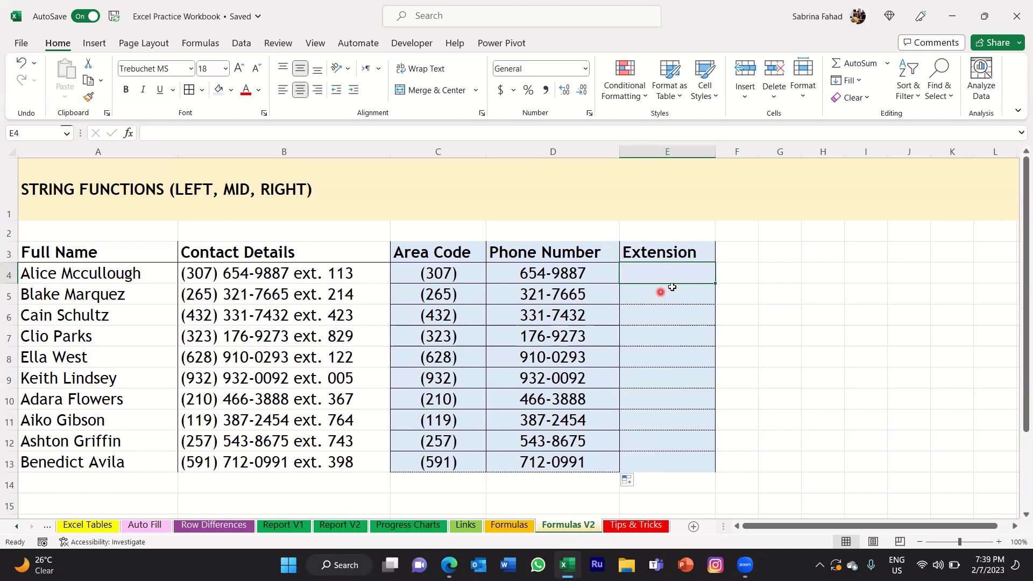
{"action": "type", "text": "="}
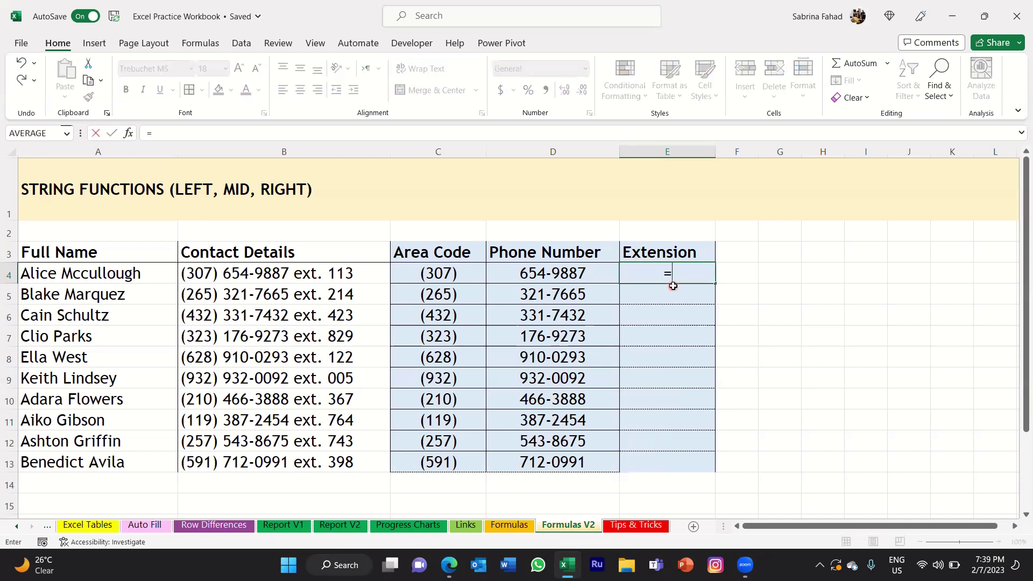
{"action": "type", "text": "right"}
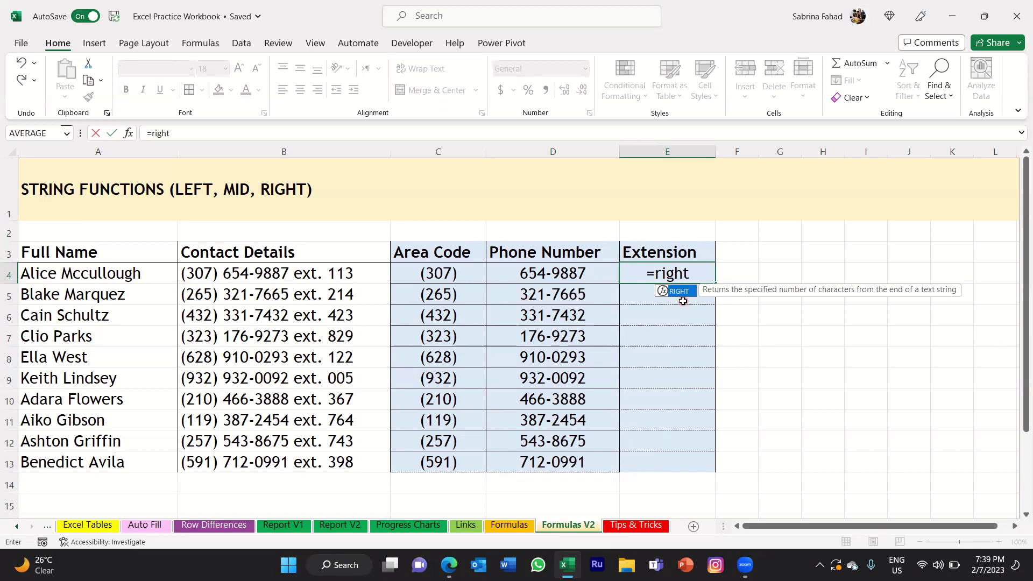
{"action": "type", "text": "("}
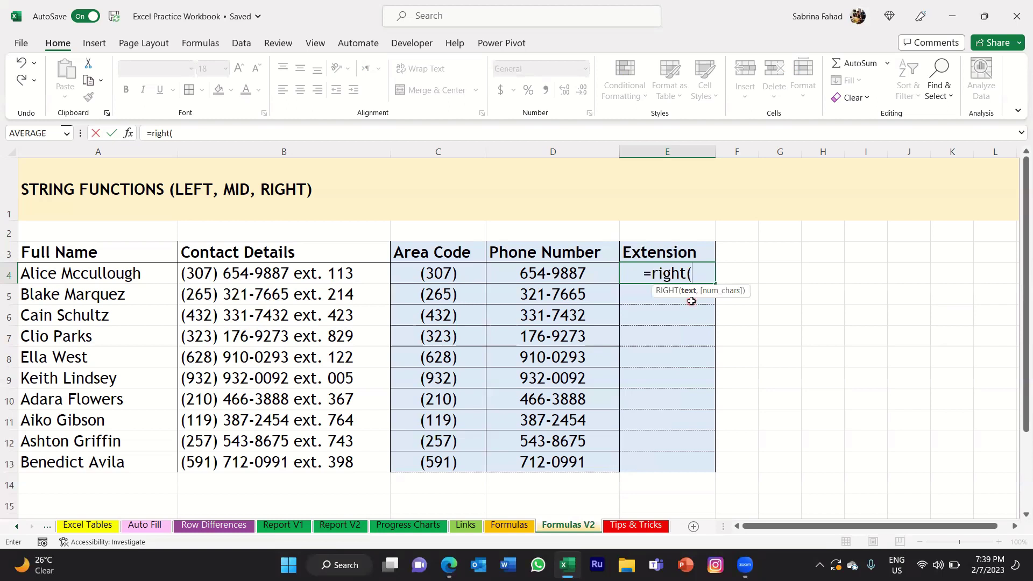
{"action": "left_click", "coordinate": [369, 275]}
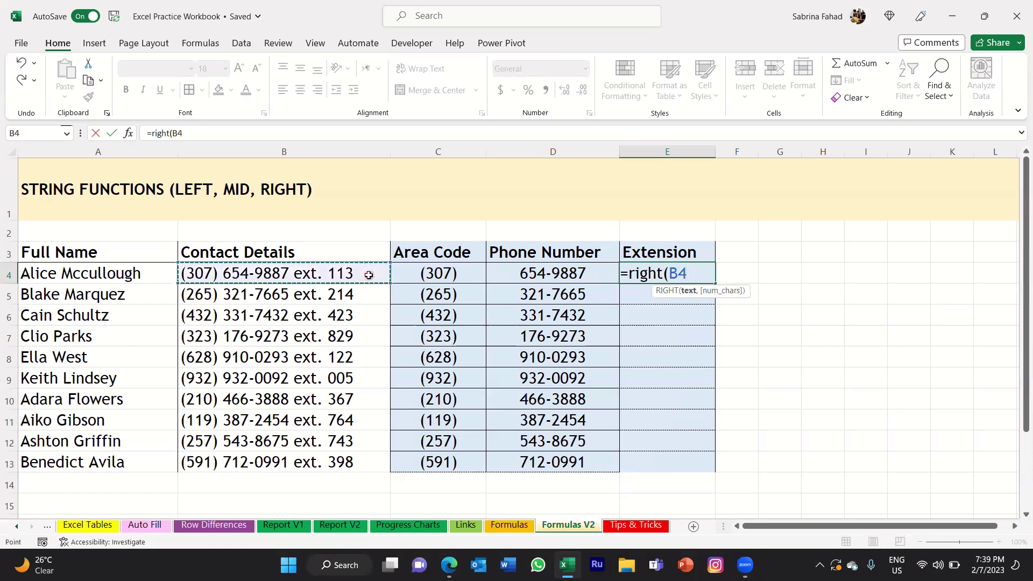
{"action": "left_click", "coordinate": [679, 281]}
{"action": "type", "text": ","}
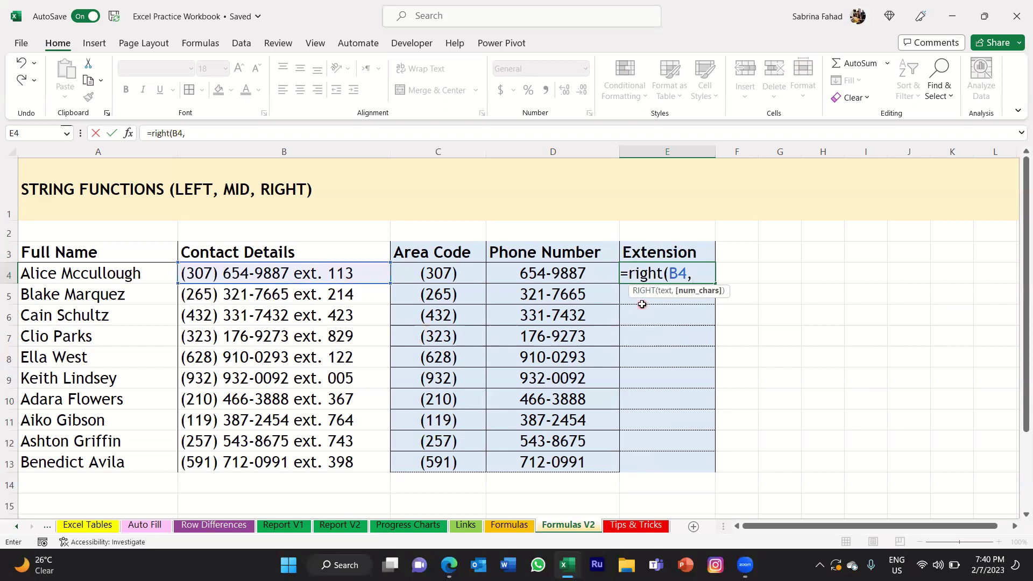
{"action": "type", "text": "8)"}
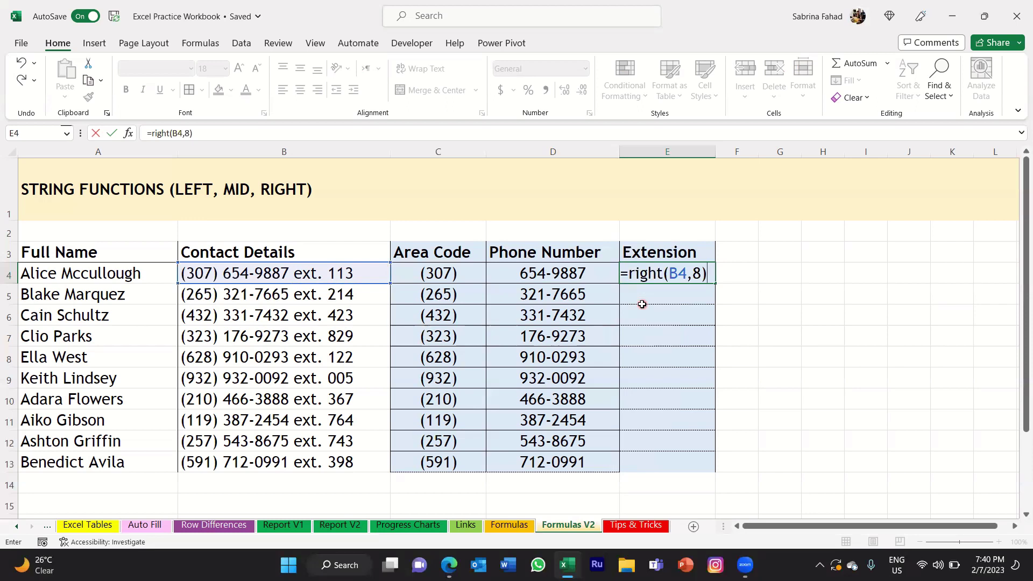
{"action": "key", "text": "Return"}
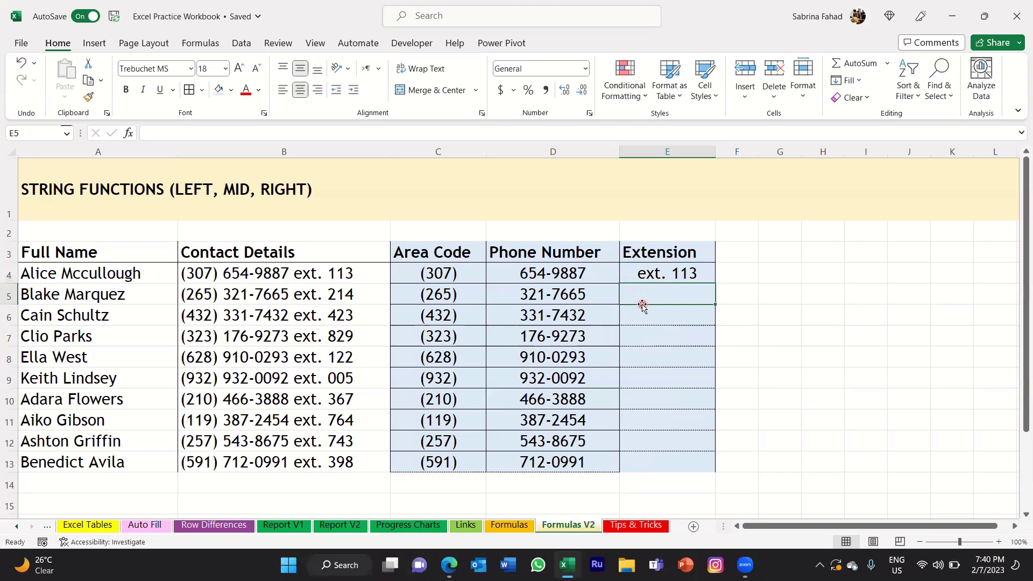
Fill the RIGHT formula from E4 down through E13 and check the formulas in E5 and E4.
{"action": "left_click", "coordinate": [707, 274]}
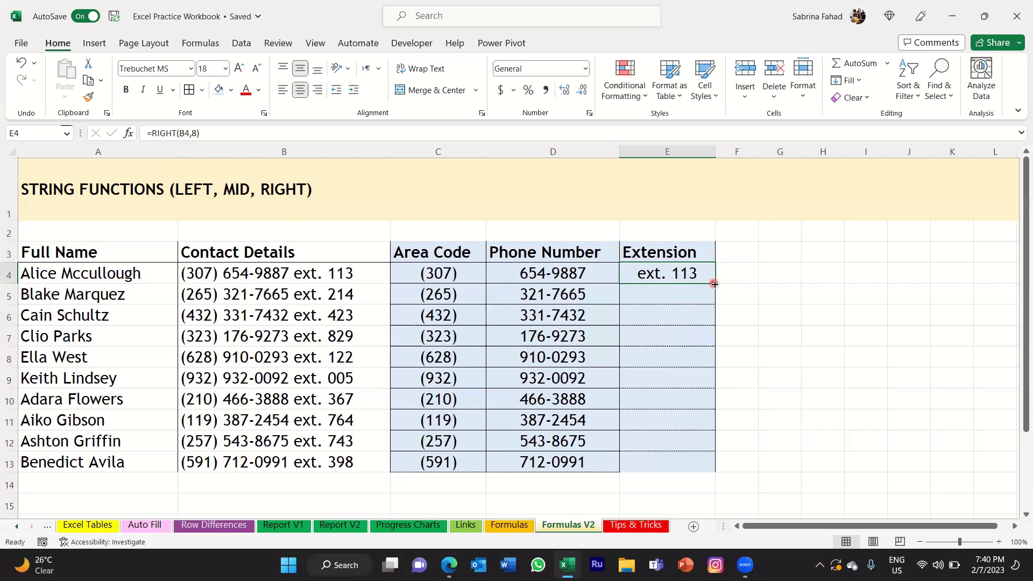
{"action": "double_click", "coordinate": [714, 283]}
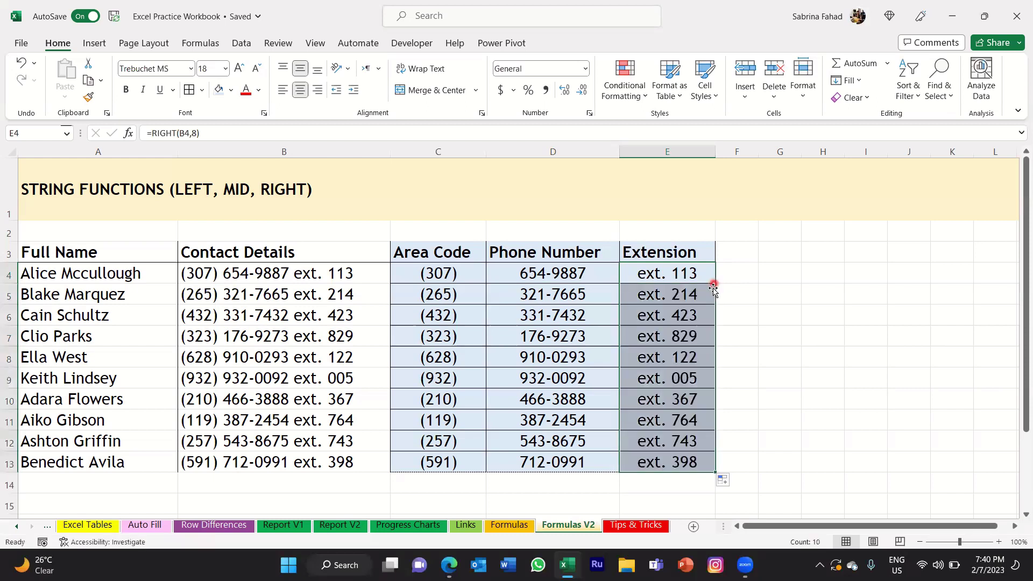
{"action": "left_click", "coordinate": [709, 297]}
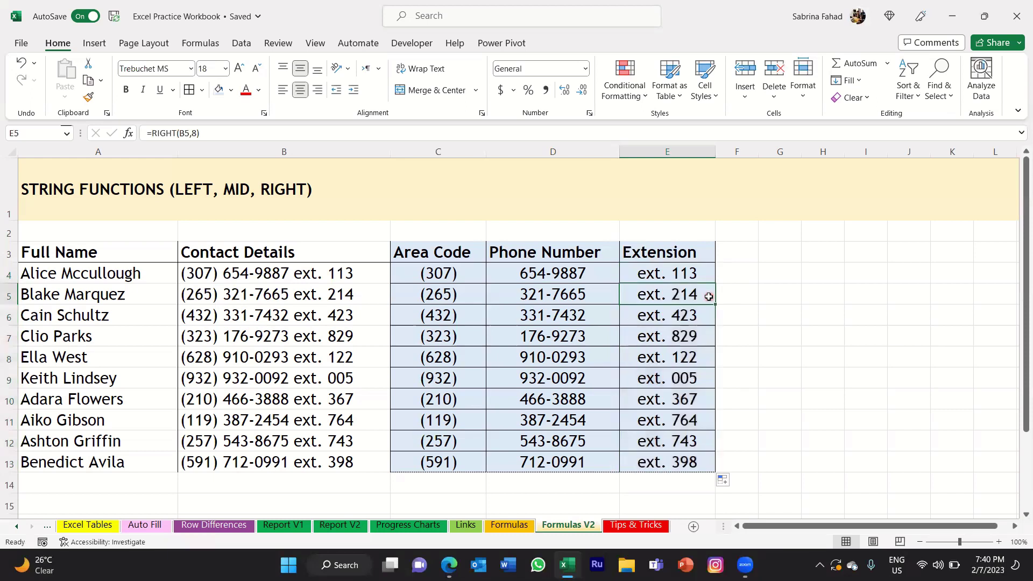
{"action": "left_click", "coordinate": [707, 275]}
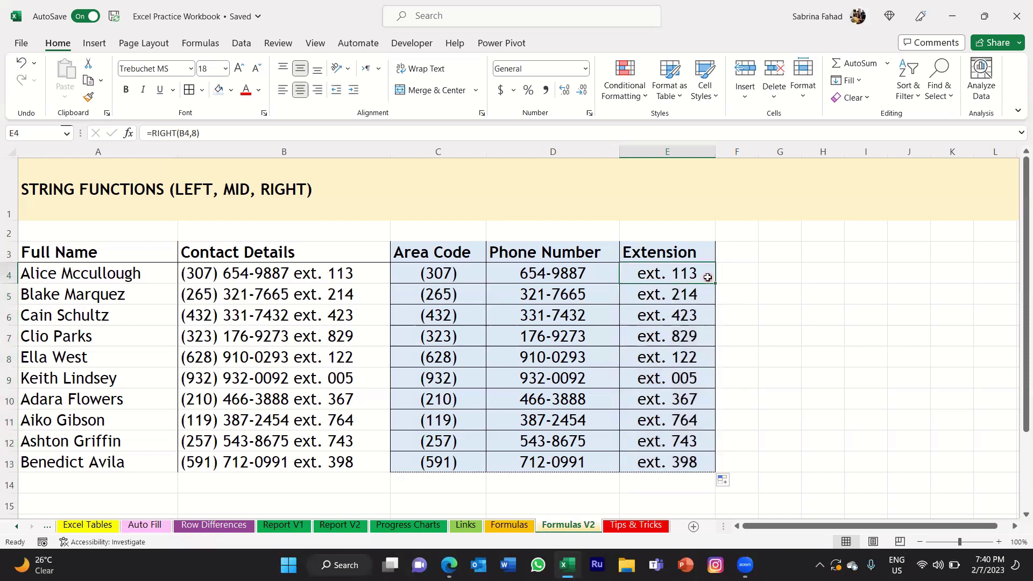